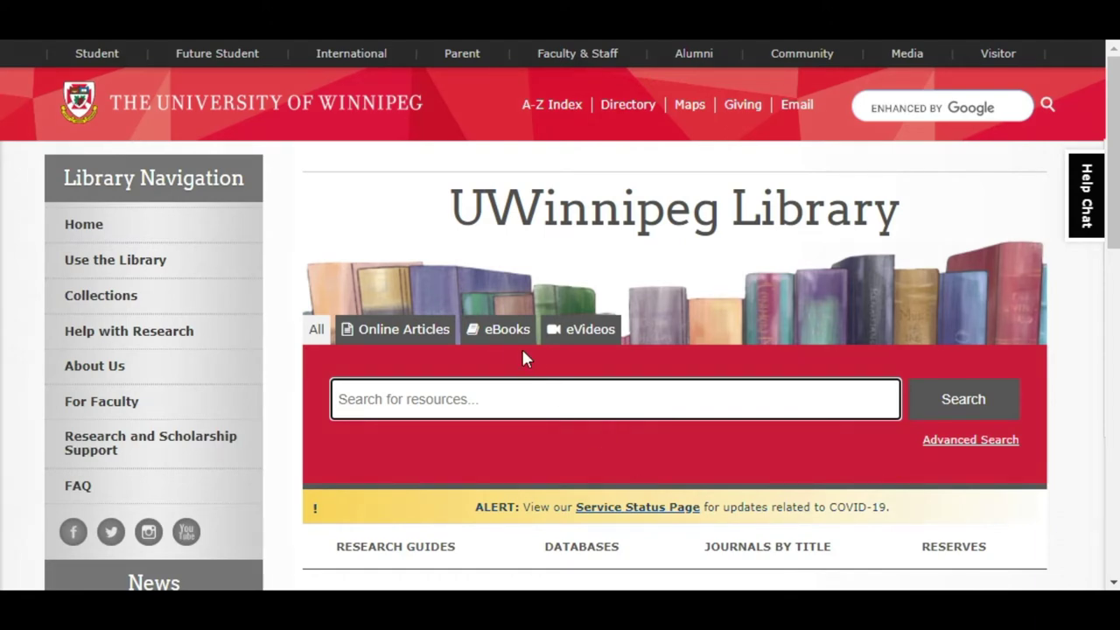
# Step: Run an eBook search for the exact phrase "police brutality", giving 1,311 results
pyautogui.click(502, 336)
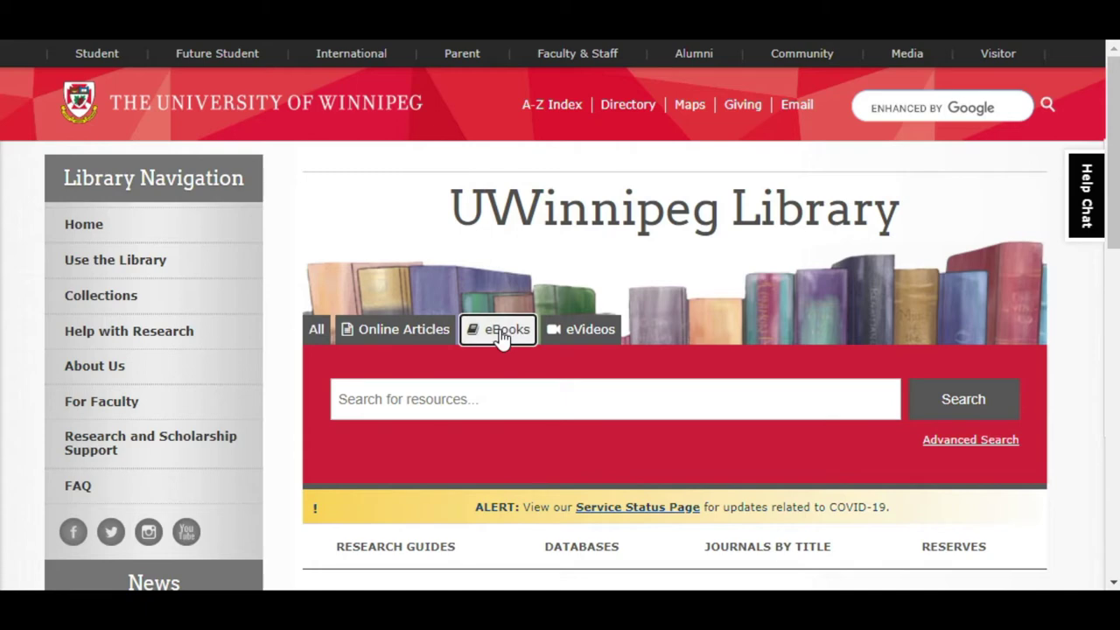
pyautogui.click(500, 398)
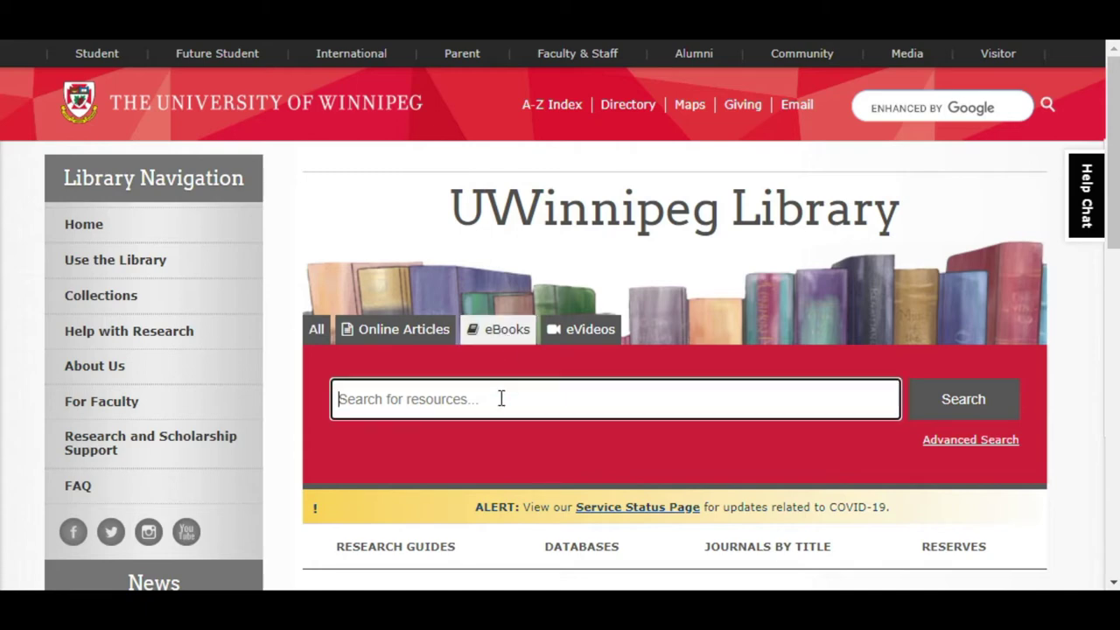
pyautogui.write('"police brutality"')
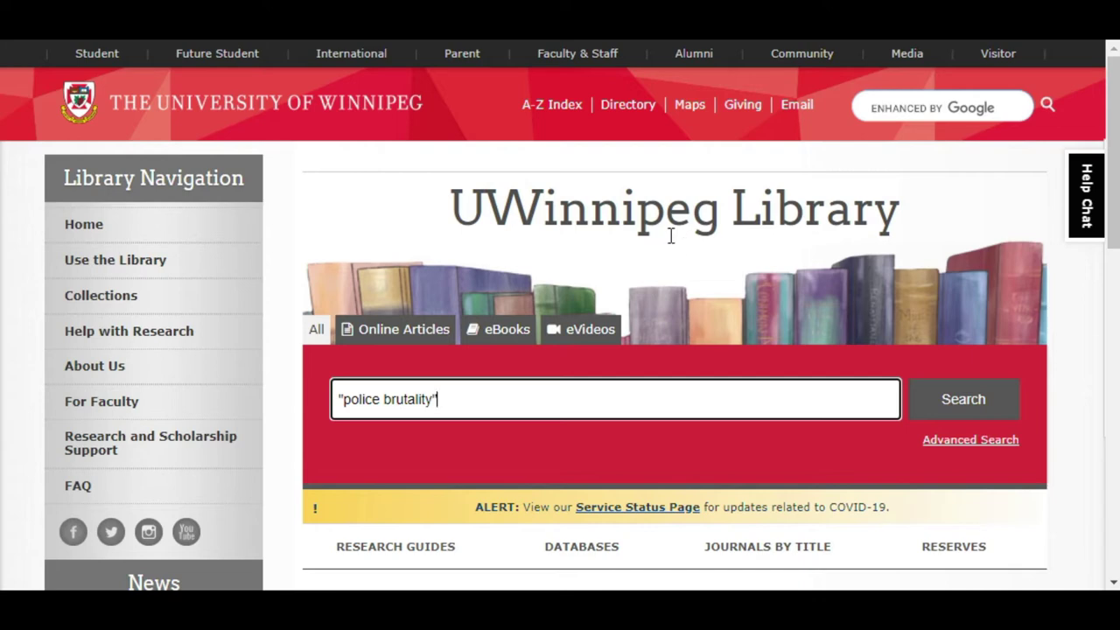
pyautogui.click(491, 332)
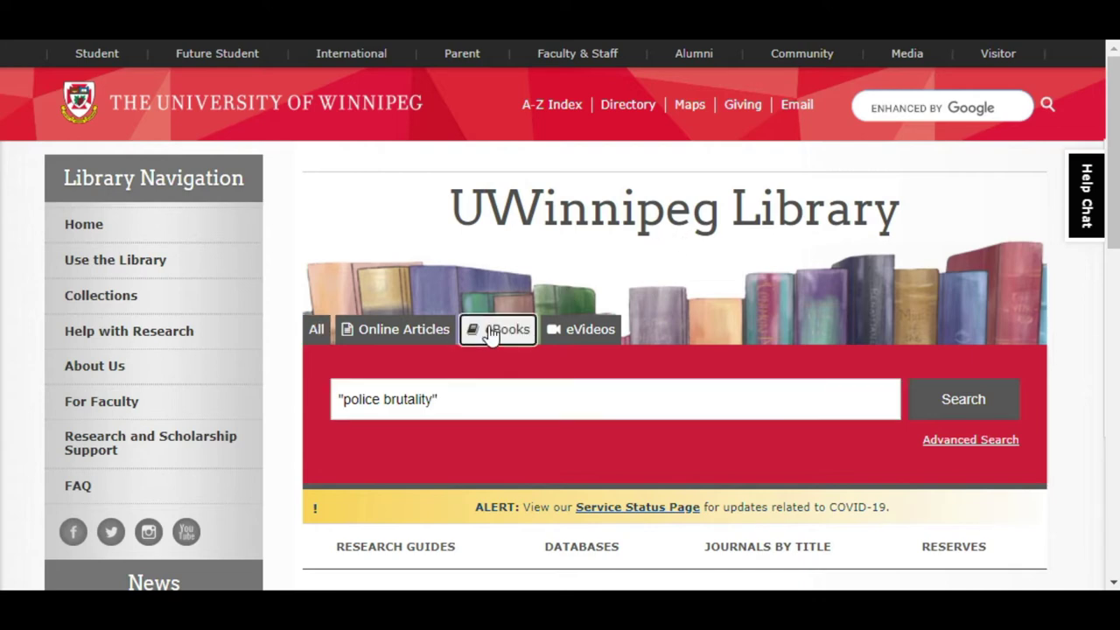
pyautogui.click(961, 407)
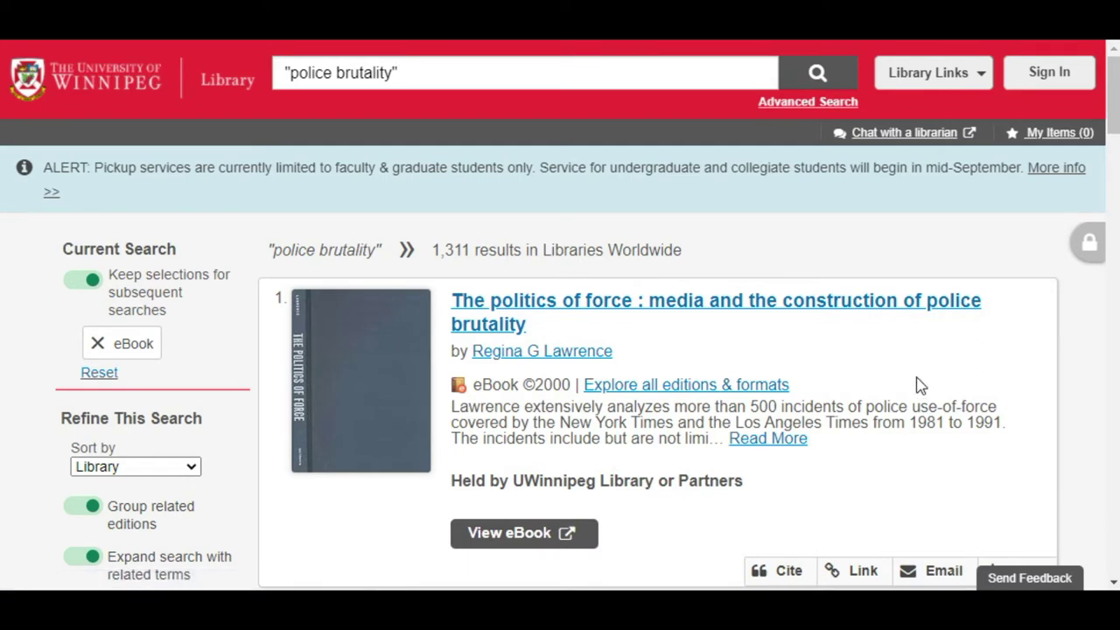
# Step: Scroll through the "police brutality" eBook results led by "The politics of force"
pyautogui.scroll(-3, 918, 383)
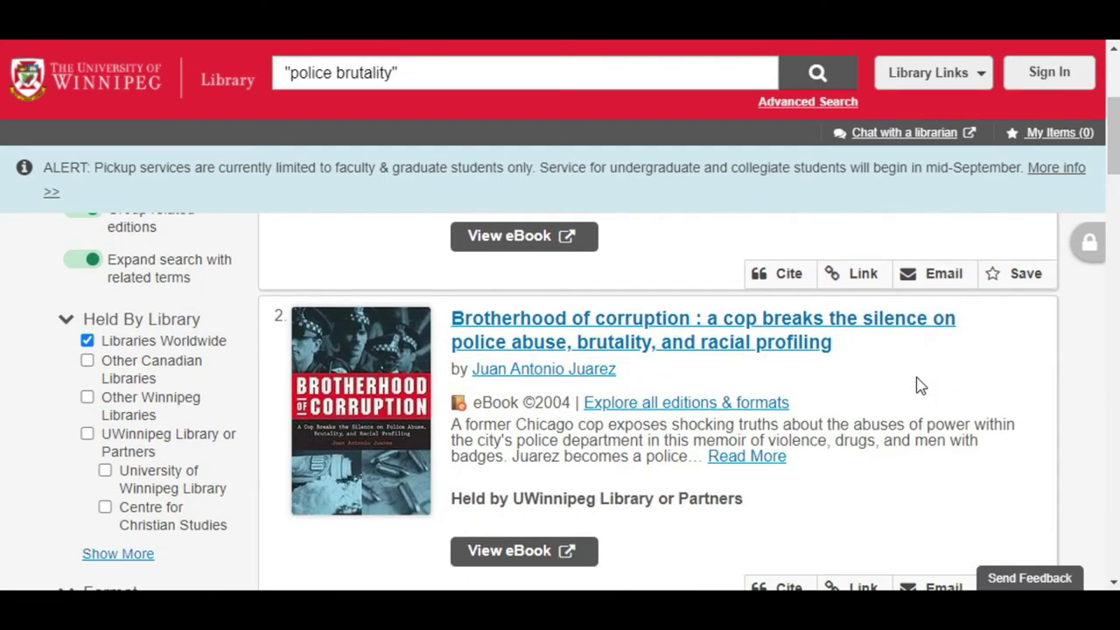
pyautogui.scroll(-2, 918, 382)
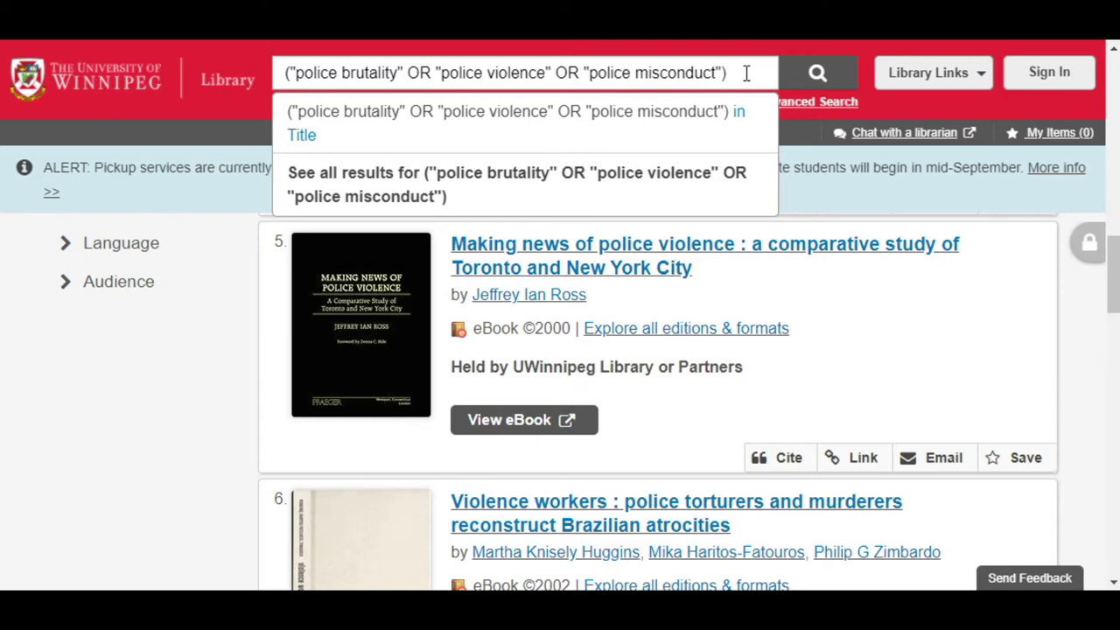
# Step: Run the police brutality OR violence OR misconduct query and scroll its 2,960 eBooks
pyautogui.press('Return')
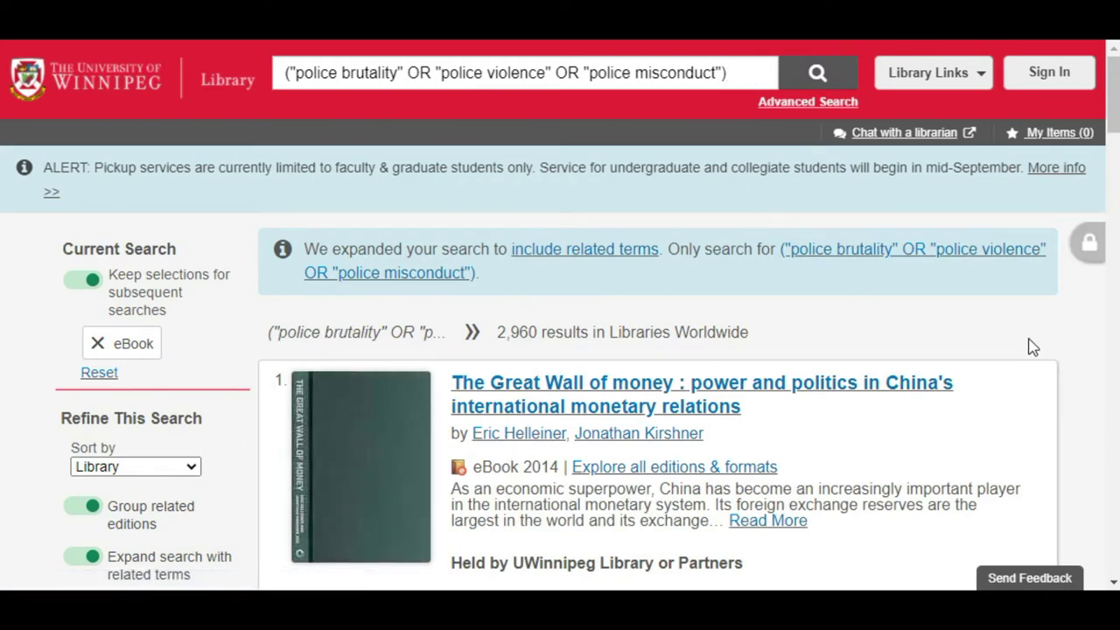
pyautogui.scroll(-3, 1032, 346)
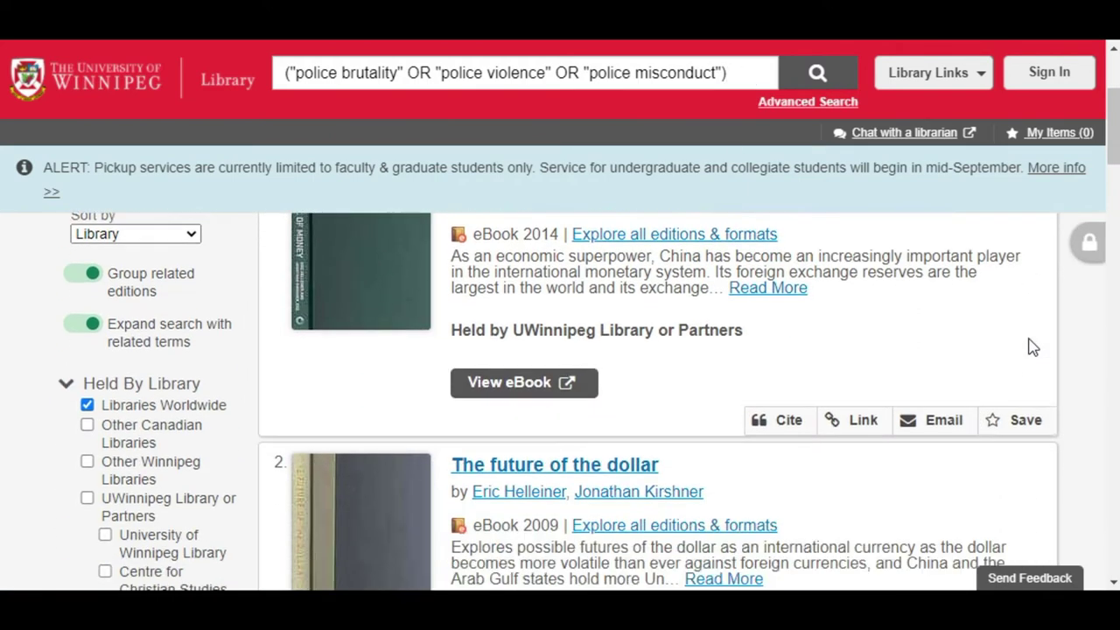
pyautogui.scroll(-2, 1032, 346)
pyautogui.scroll(-1, 1033, 346)
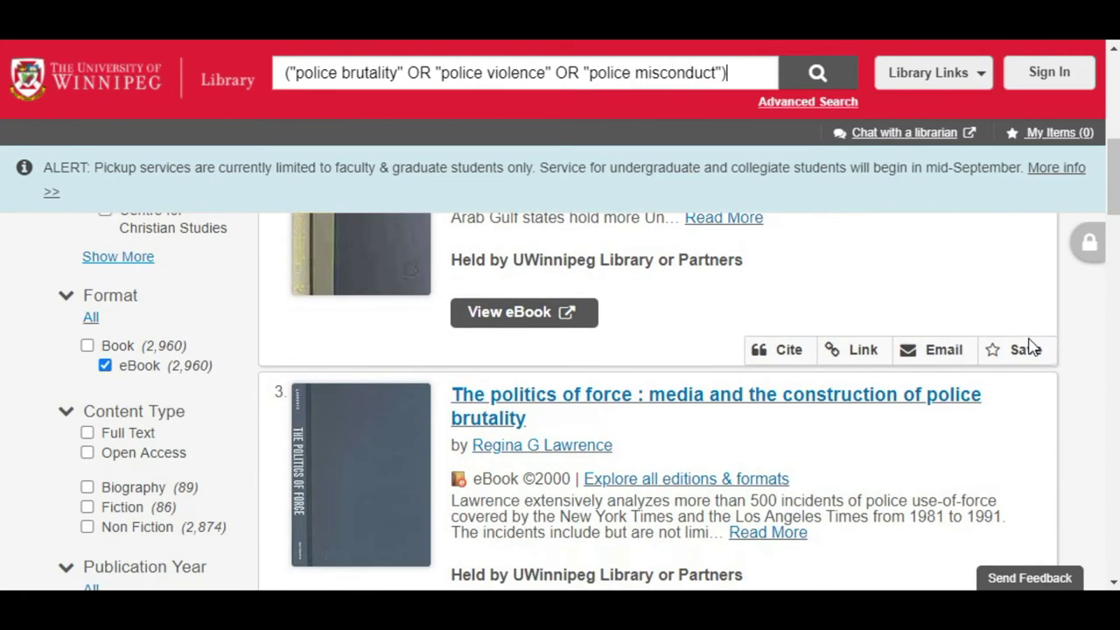
pyautogui.scroll(-3, 1032, 347)
pyautogui.scroll(-3, 1032, 346)
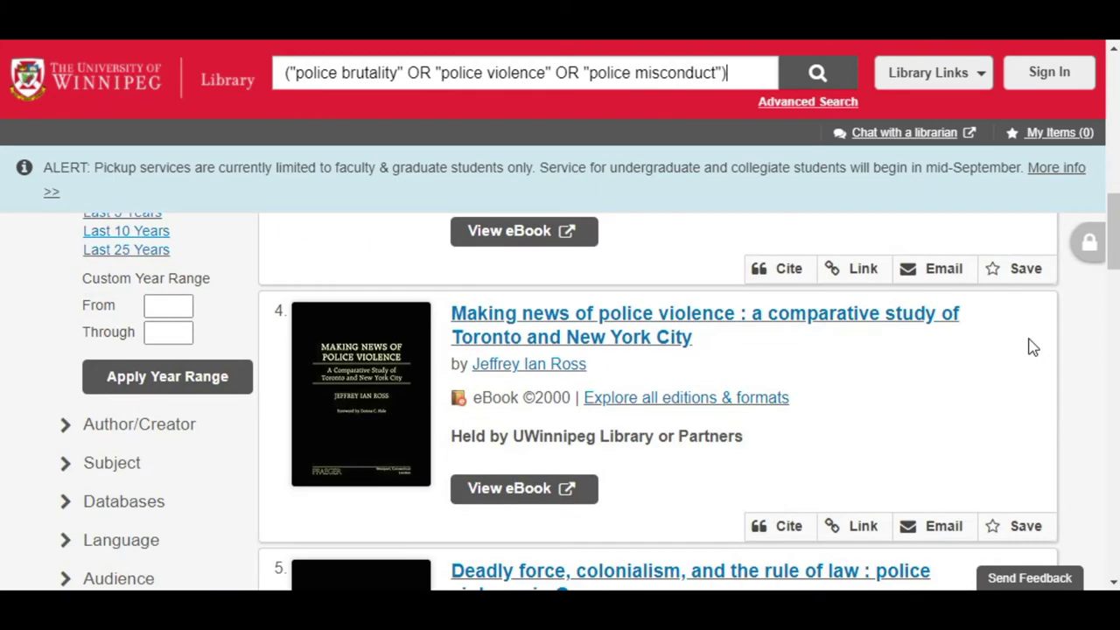
pyautogui.scroll(-1, 1033, 347)
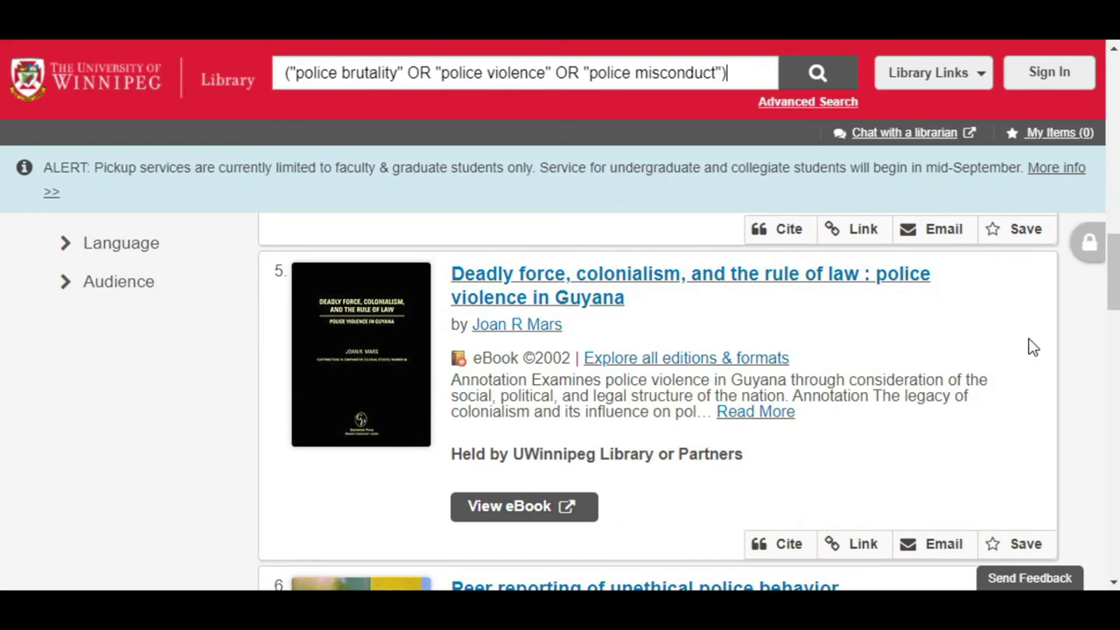
pyautogui.scroll(-2, 1033, 347)
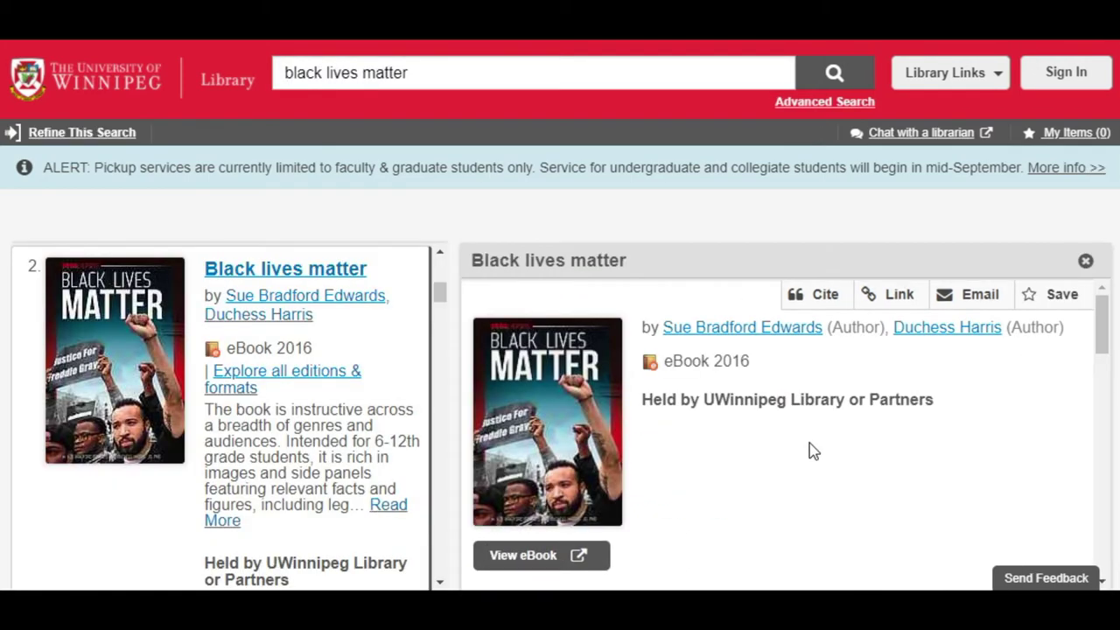
# Step: Open the Black lives matter eBook's description and follow its Racial profiling in law enforcement subject
pyautogui.scroll(-4, 808, 451)
pyautogui.scroll(2, 811, 443)
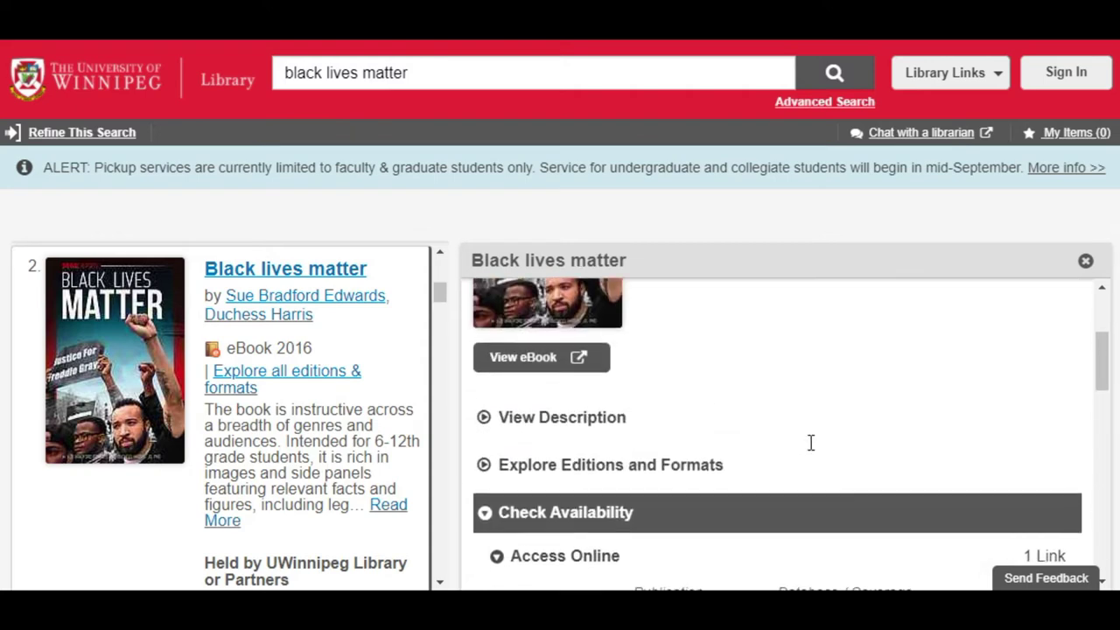
pyautogui.click(484, 518)
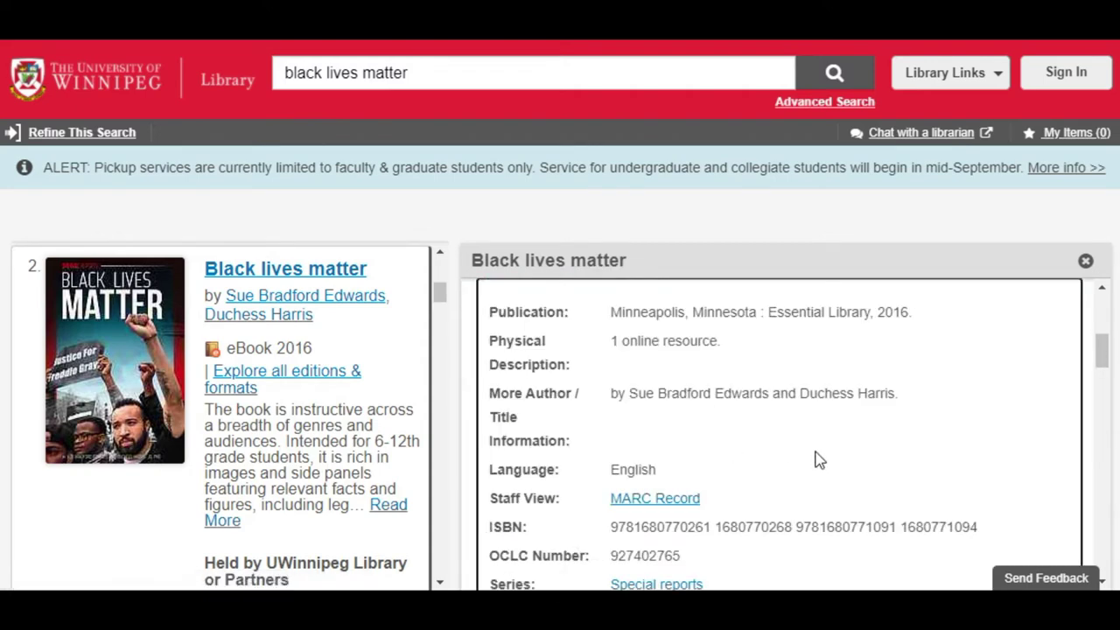
pyautogui.scroll(-5, 814, 460)
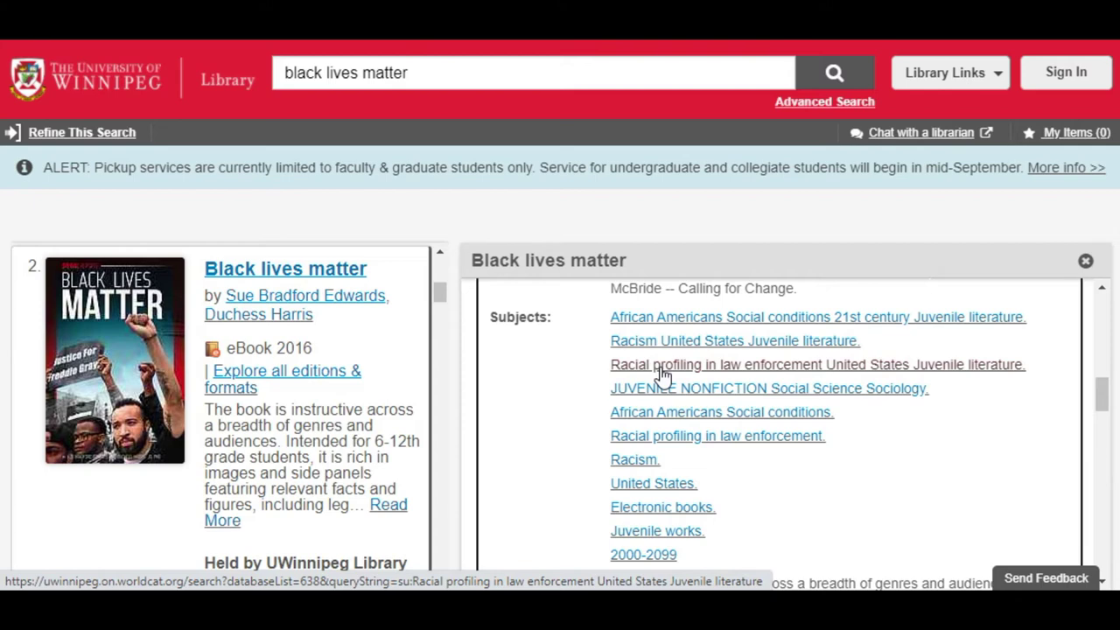
pyautogui.click(672, 438)
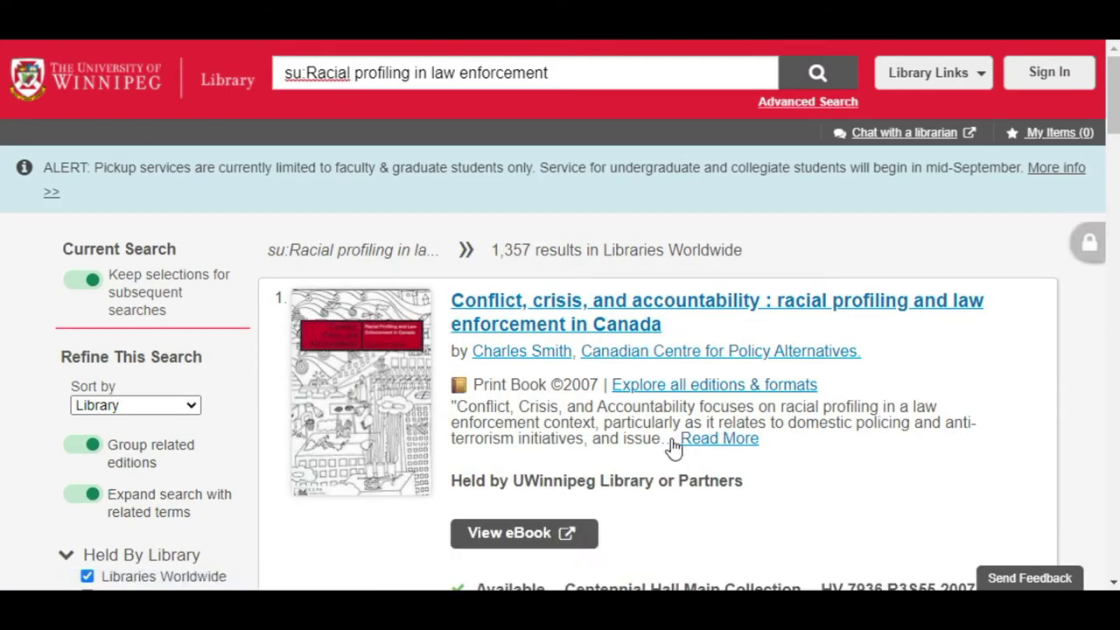
# Step: Scroll through the 1,357 su:Racial profiling in law enforcement results
pyautogui.scroll(-5, 673, 446)
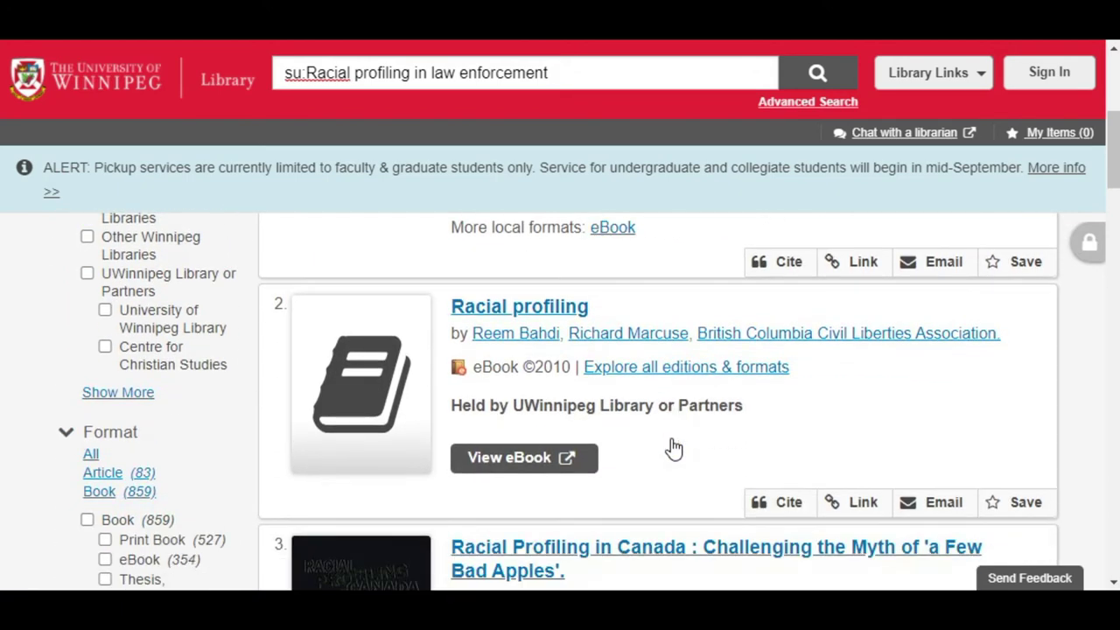
pyautogui.scroll(-5, 673, 448)
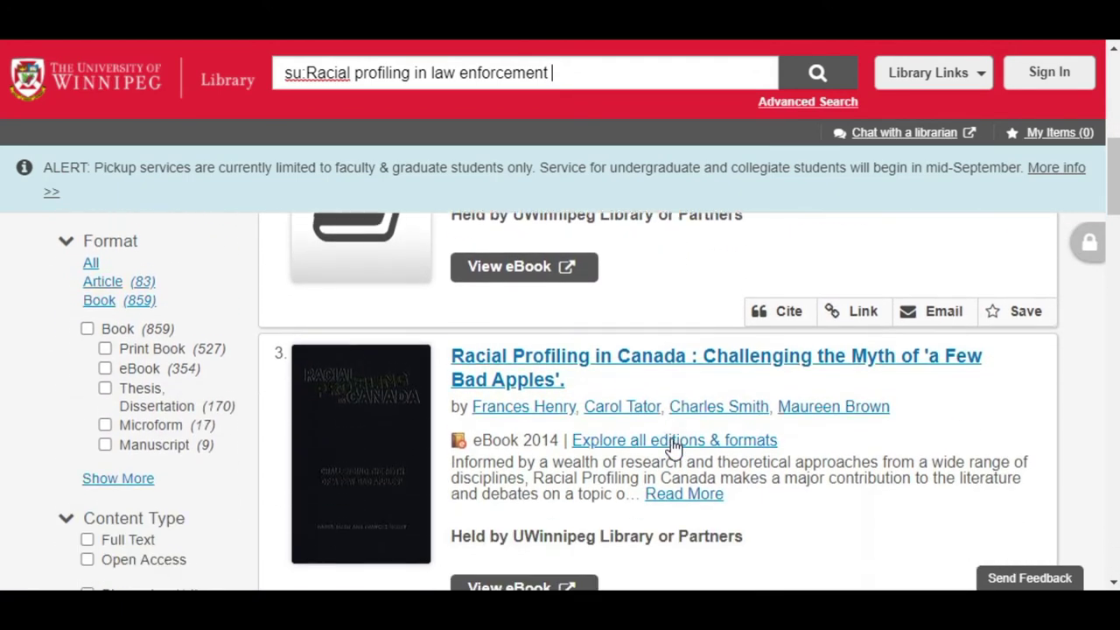
pyautogui.scroll(-3, 673, 448)
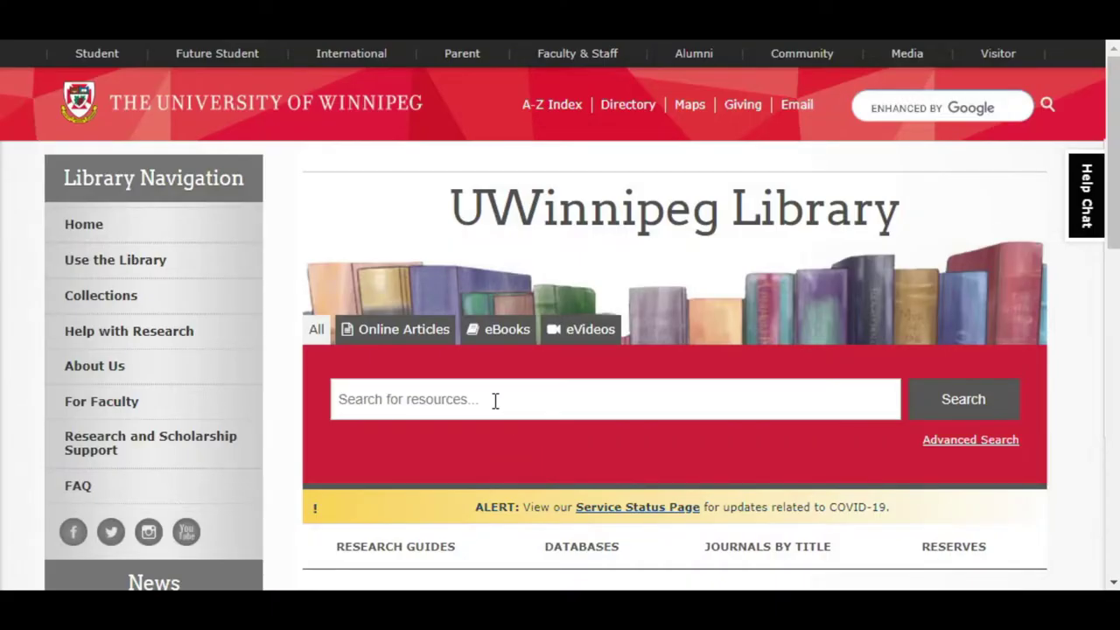
# Step: Search su:restorative justice and scroll through the 8,300 results
pyautogui.click(495, 400)
pyautogui.write('su:restorative justice')
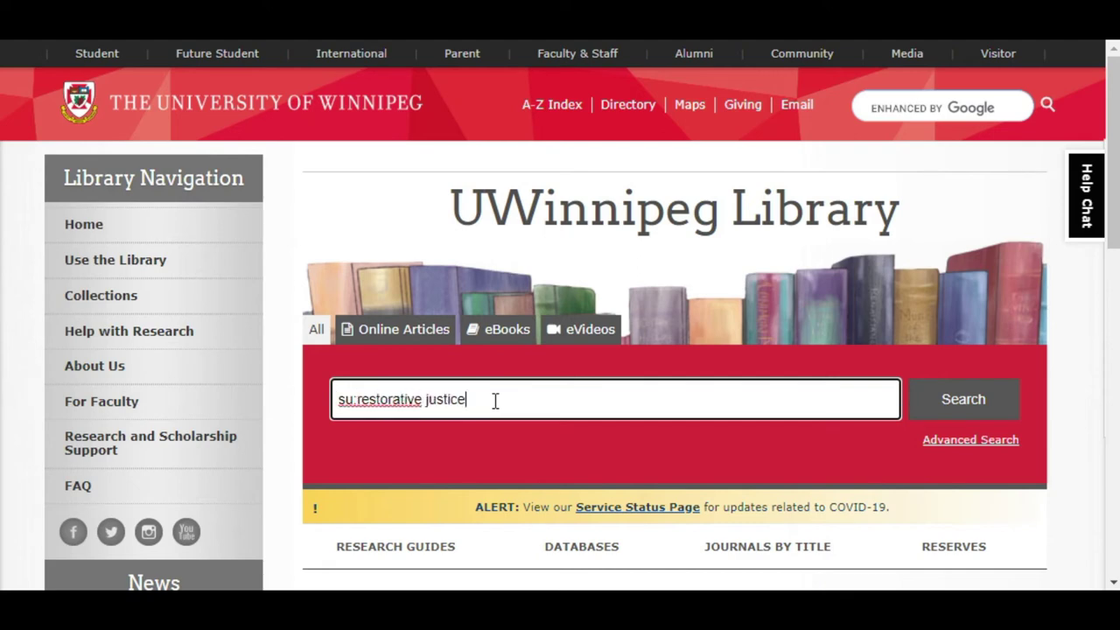
pyautogui.press('Return')
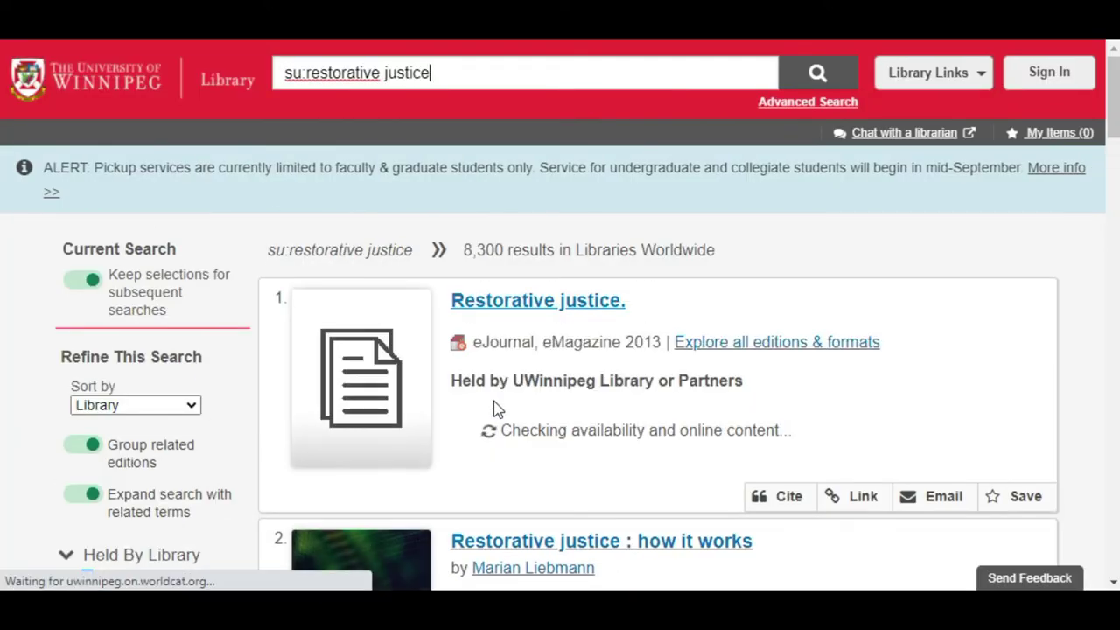
pyautogui.scroll(-5, 781, 420)
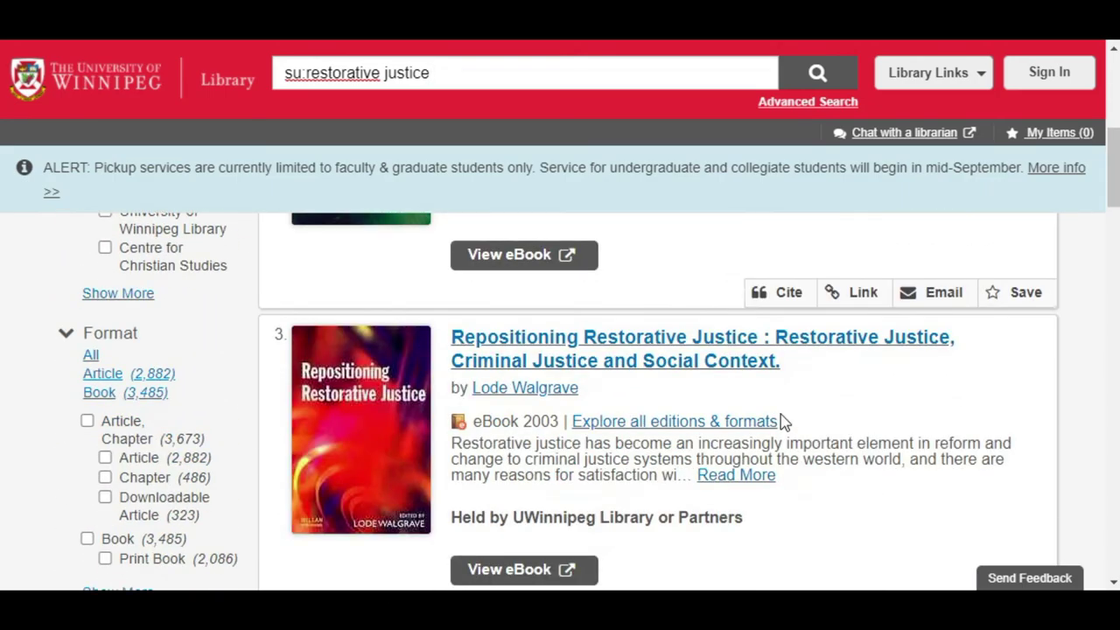
pyautogui.scroll(-4, 781, 421)
pyautogui.scroll(-4, 781, 420)
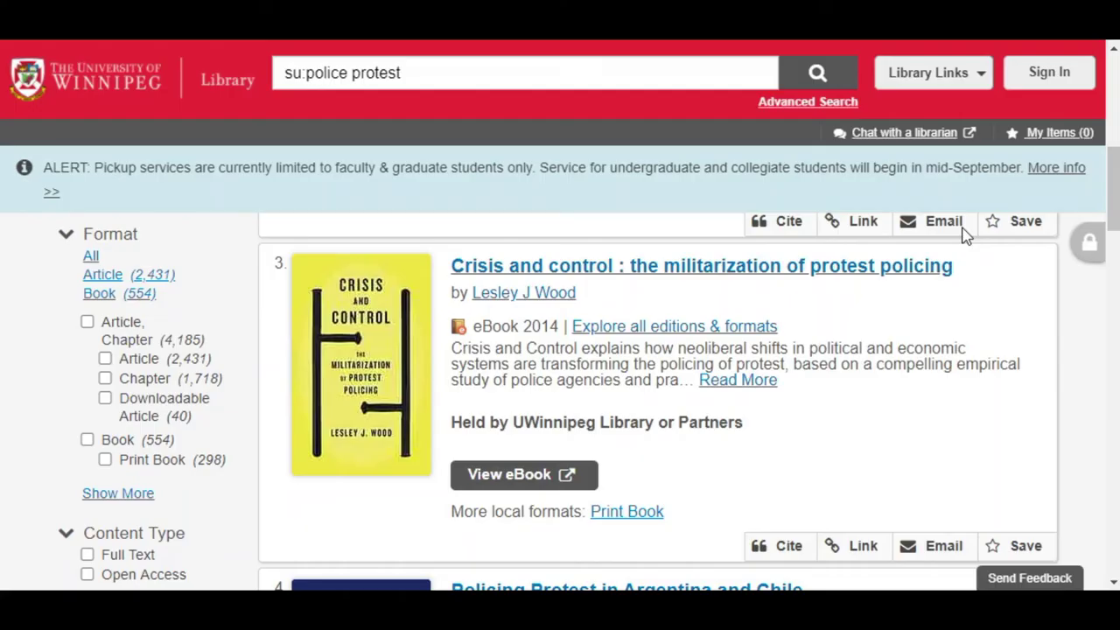
# Step: Scroll the su:police protest results past items 4 to 7, including "Beyond control"
pyautogui.scroll(-3, 965, 234)
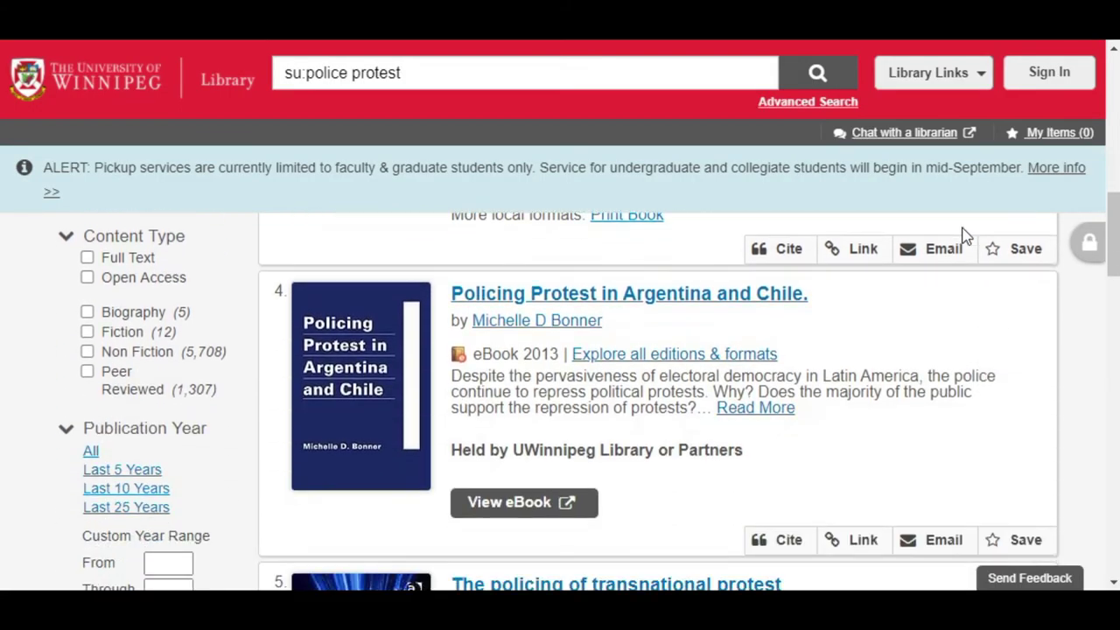
pyautogui.scroll(-2, 965, 234)
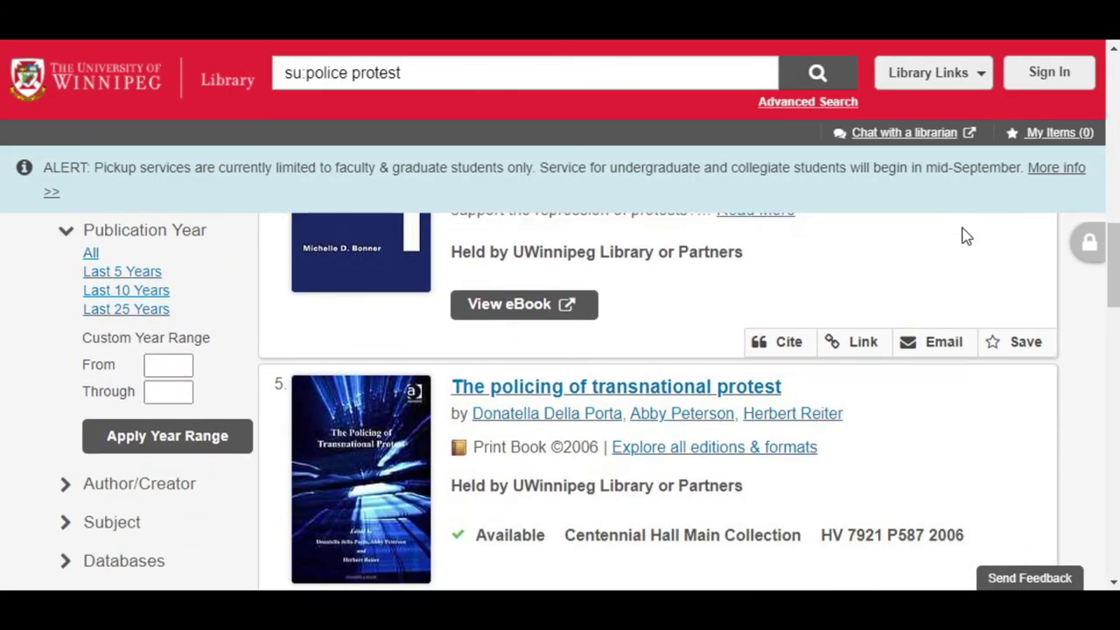
pyautogui.scroll(-1, 965, 234)
pyautogui.scroll(-2, 965, 234)
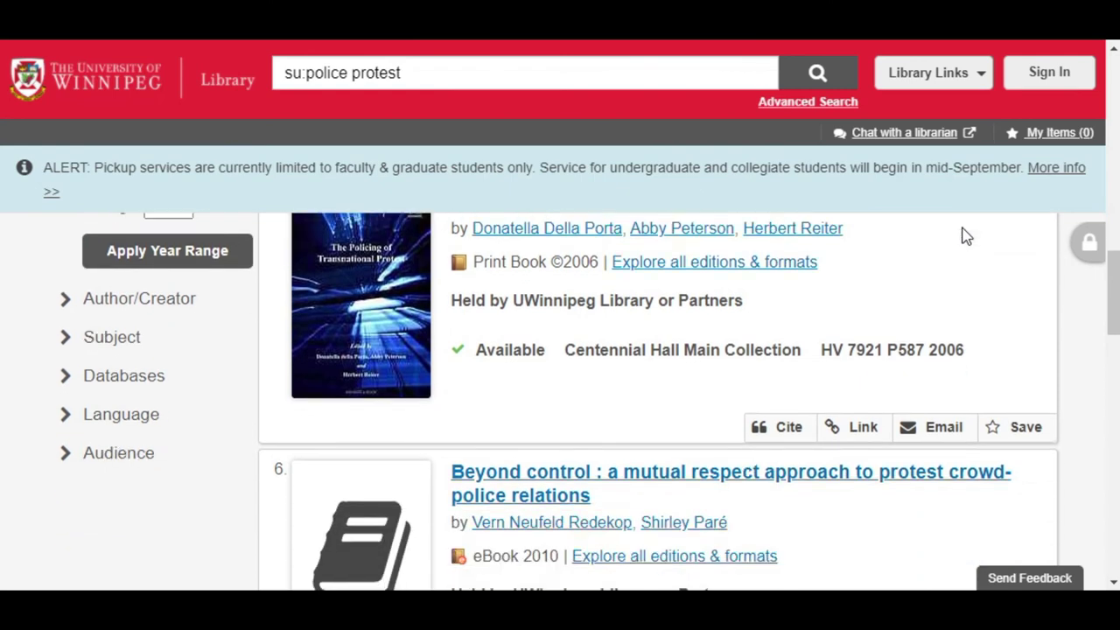
pyautogui.scroll(-1, 965, 235)
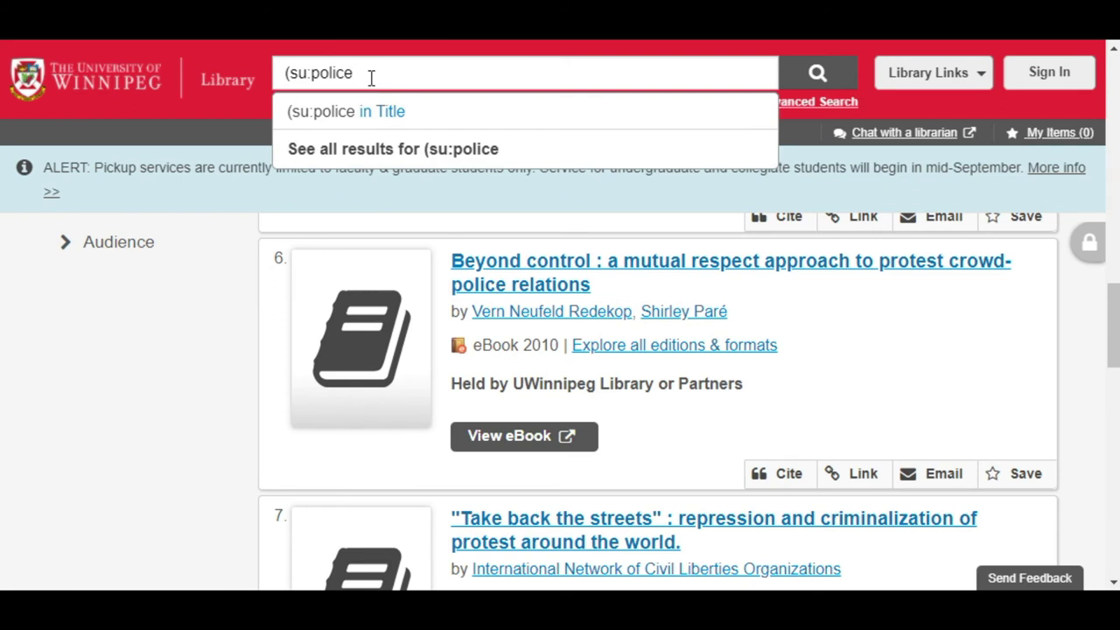
# Step: Run (su:police racism) (kw:systemic) and scroll through the combined subject-keyword results
pyautogui.write('raci')
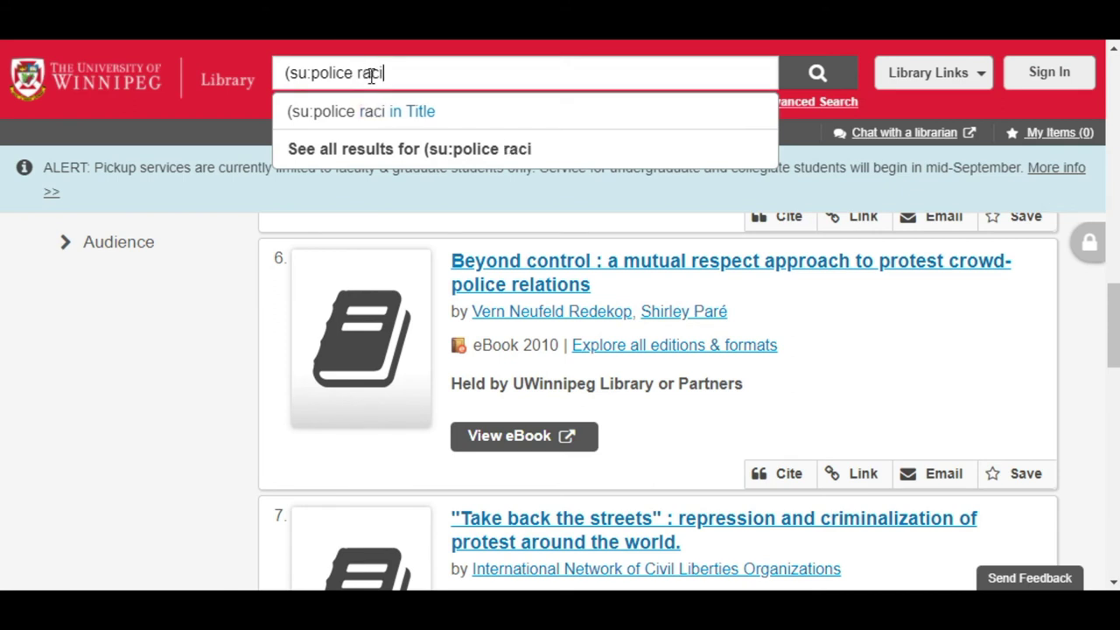
pyautogui.write('sm) (kw')
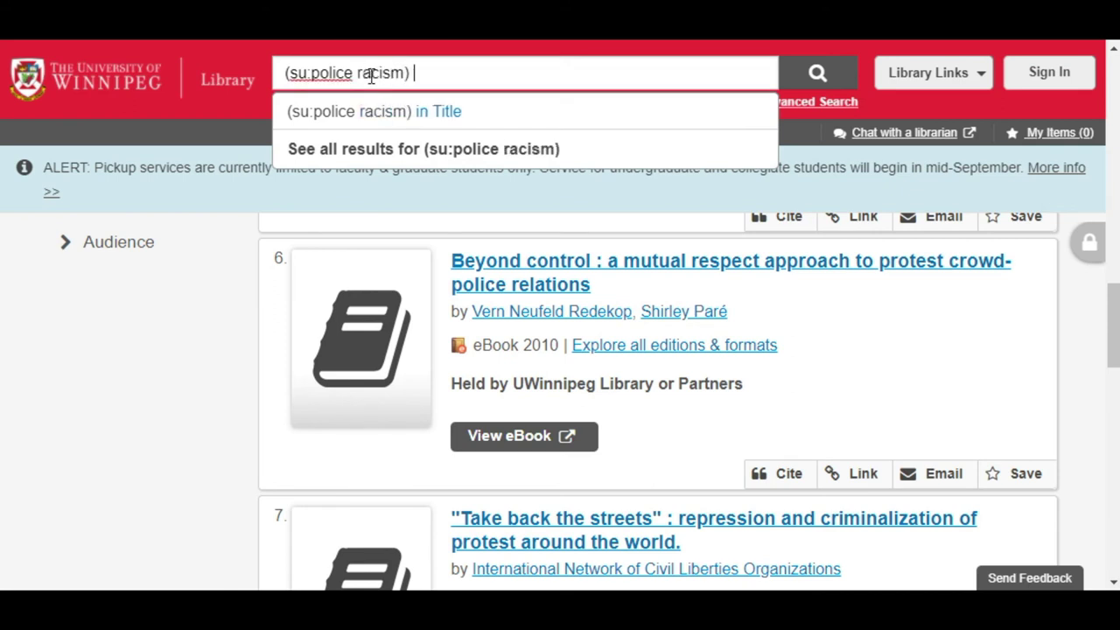
pyautogui.write(':')
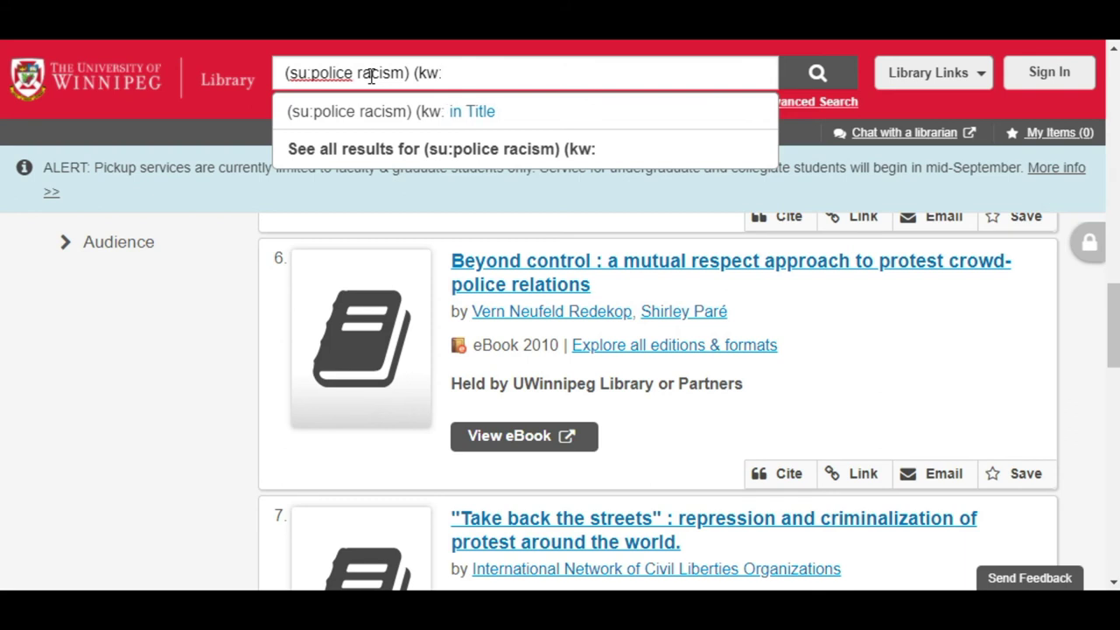
pyautogui.write('sy')
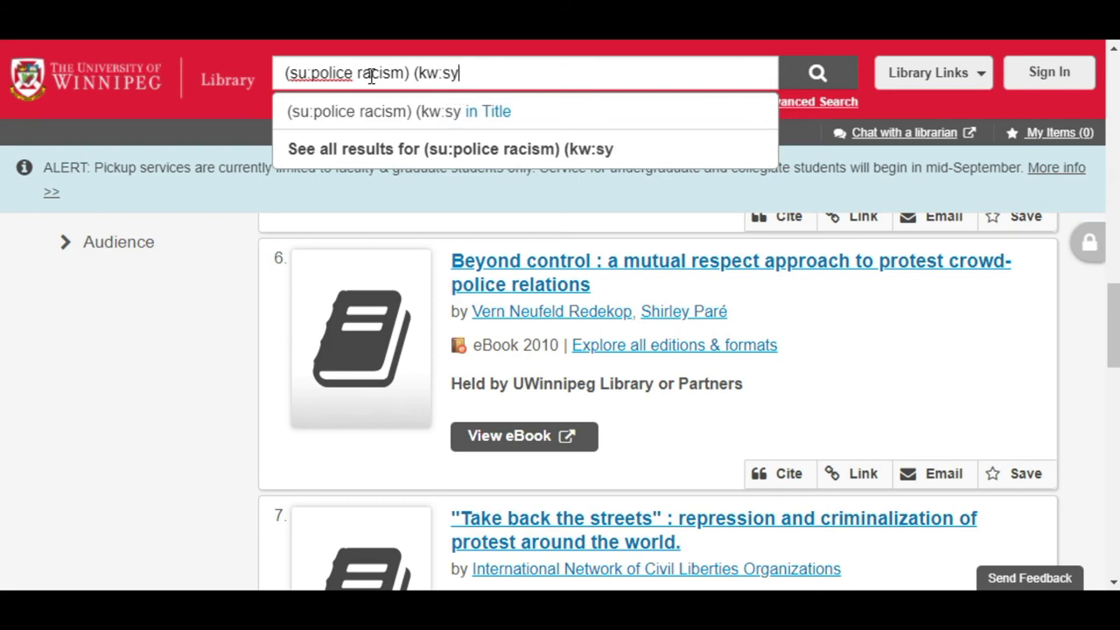
pyautogui.write('stemic)')
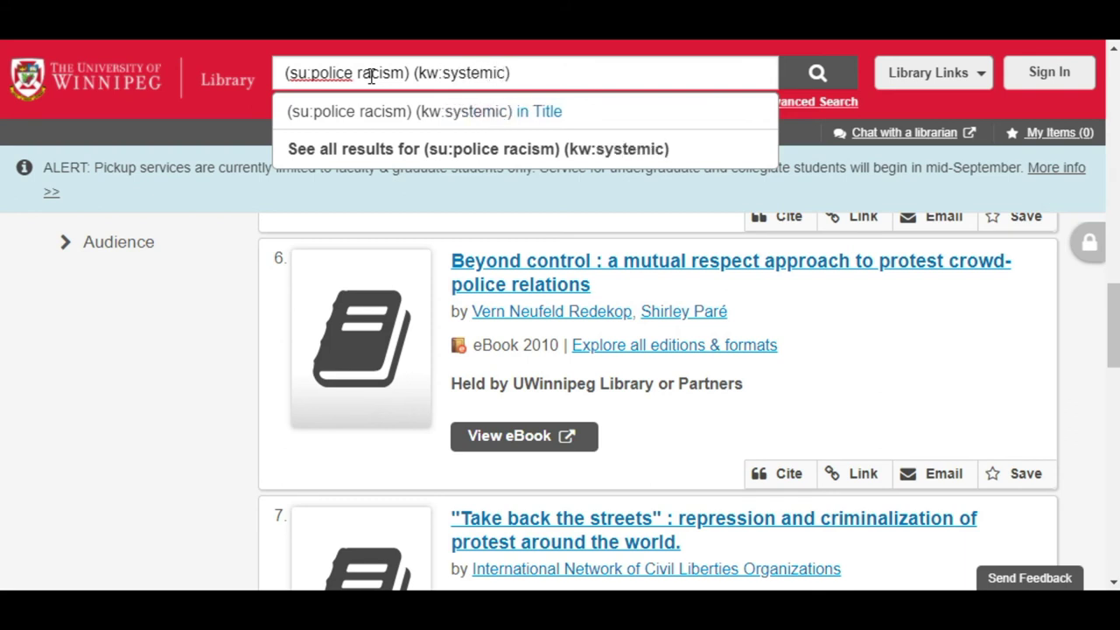
pyautogui.press('Return')
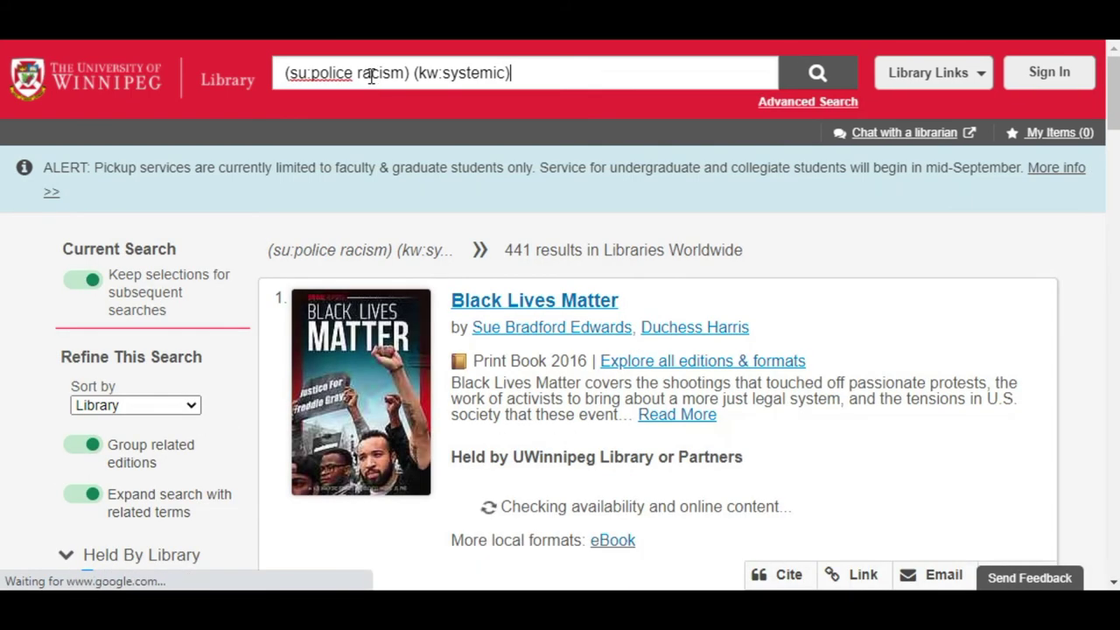
pyautogui.scroll(-5, 785, 267)
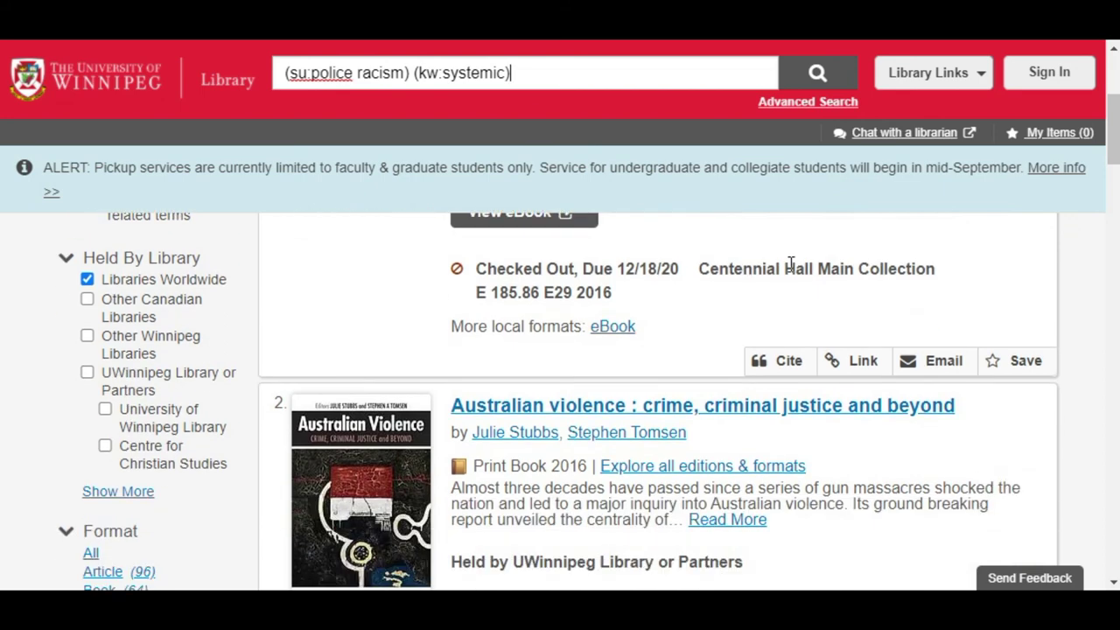
pyautogui.scroll(-4, 790, 271)
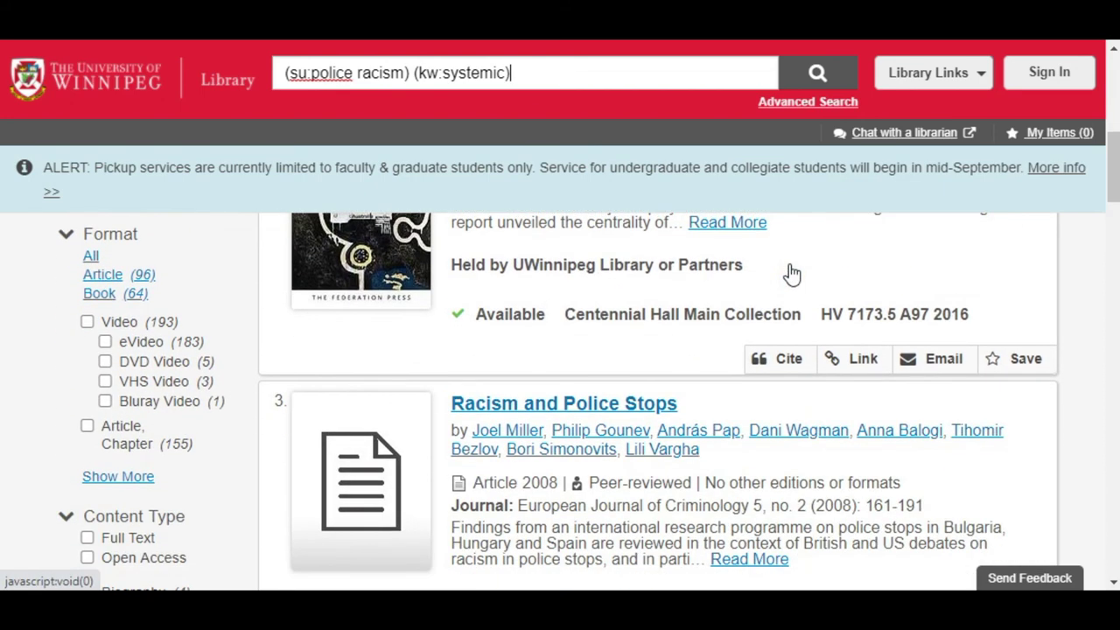
pyautogui.scroll(-2, 790, 271)
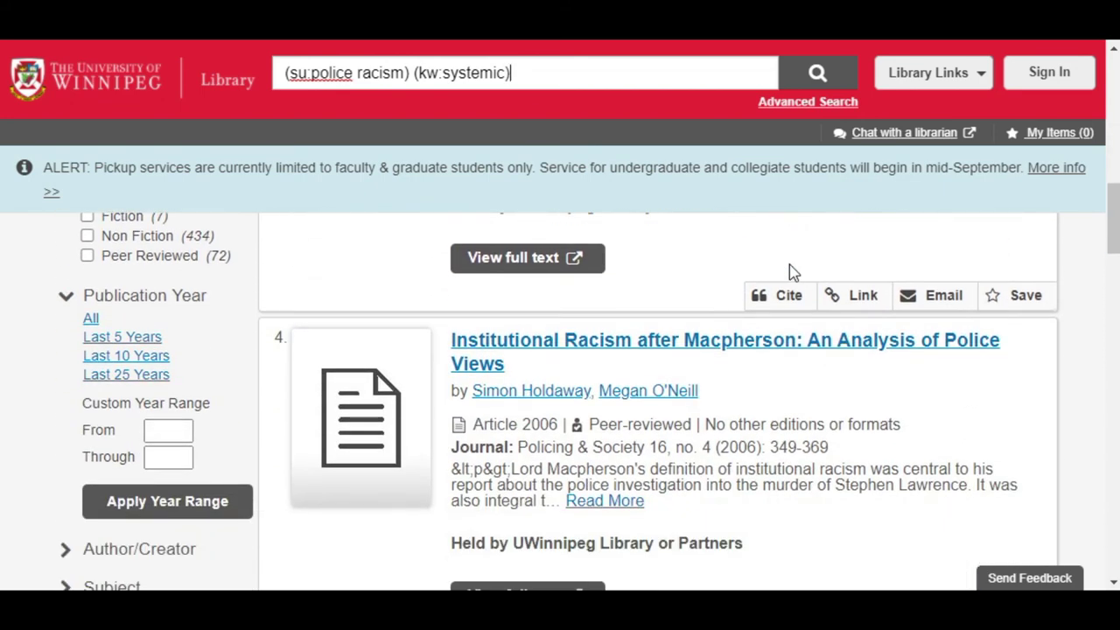
pyautogui.scroll(-2, 792, 273)
pyautogui.scroll(-4, 792, 273)
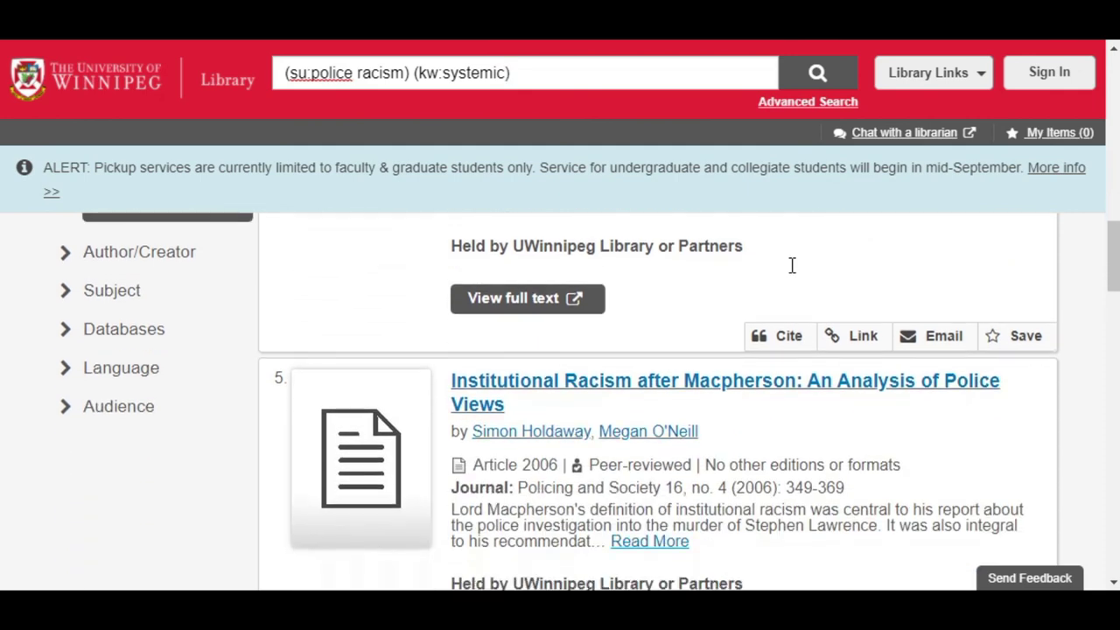
pyautogui.scroll(-1, 790, 274)
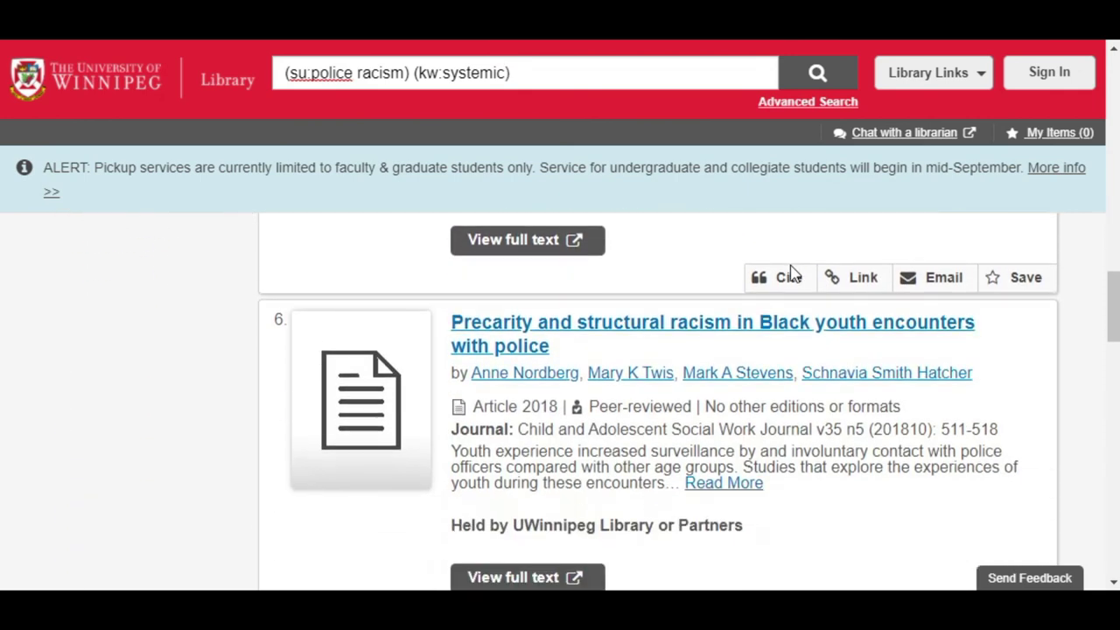
pyautogui.scroll(-1, 790, 274)
pyautogui.scroll(-2, 792, 266)
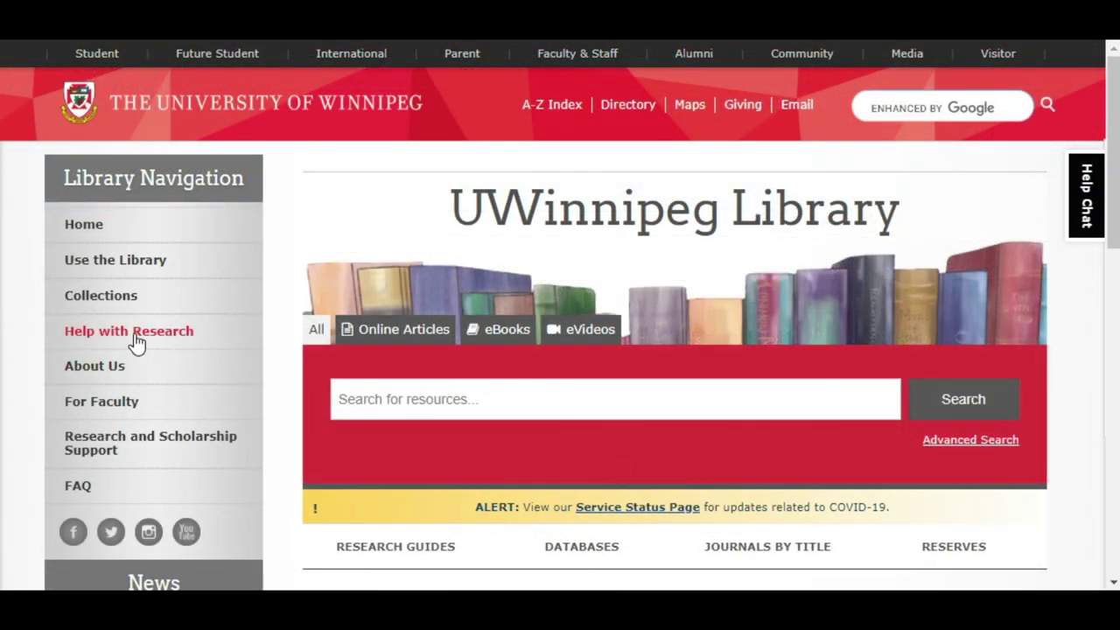
pyautogui.scroll(-4, 513, 371)
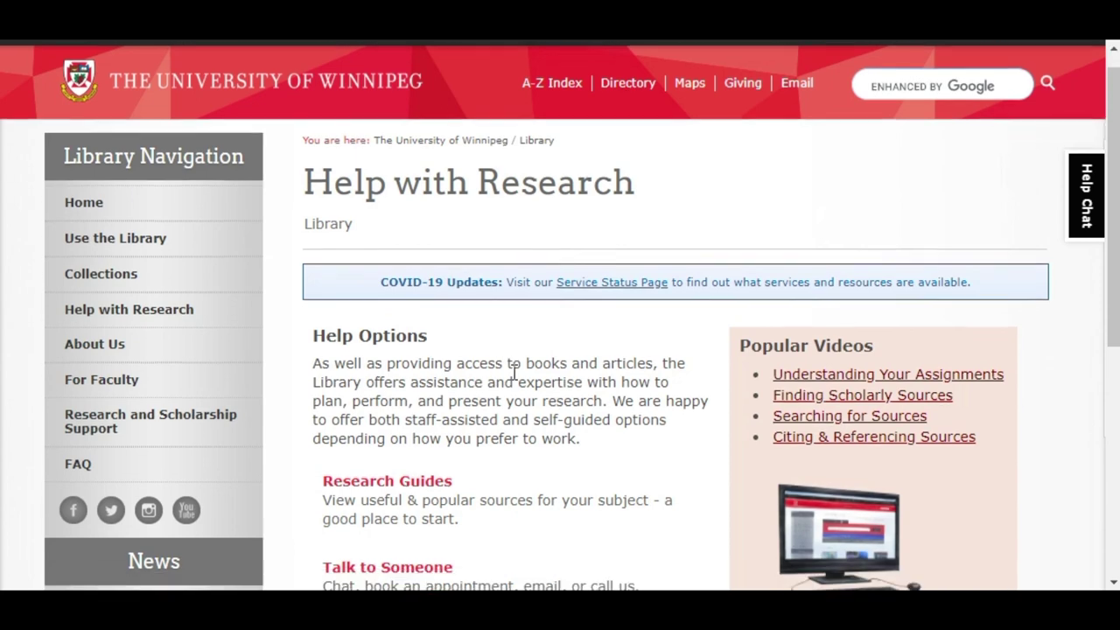